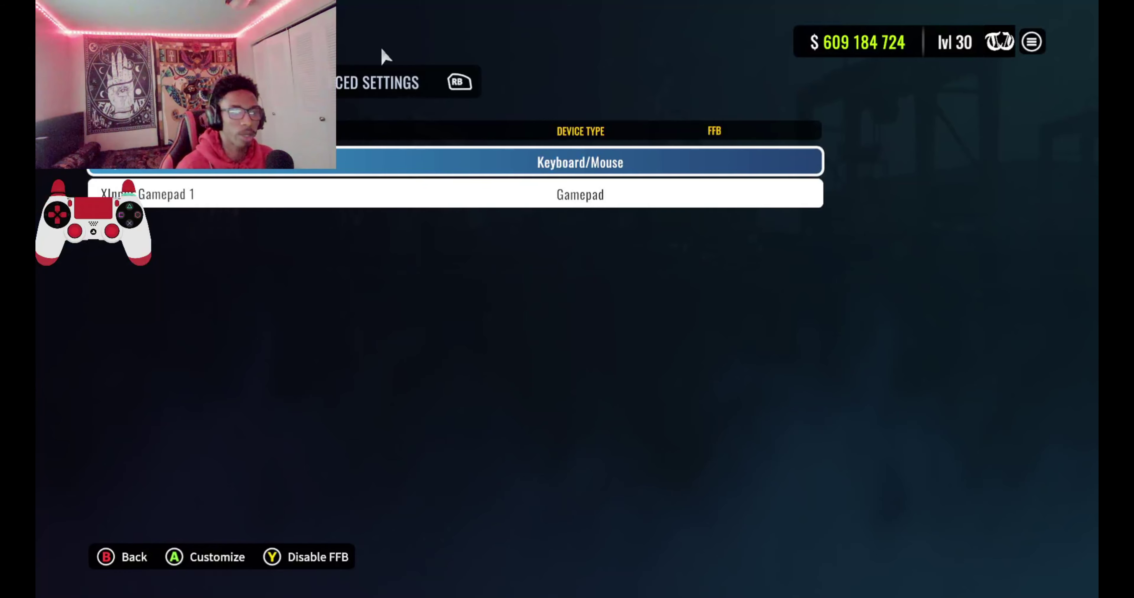
Step: Open the gamepad's advanced settings, toggle the profile to KEYBOARD and back to CONTROLLER, then reach Prediction
{"action": "key", "text": "Return"}
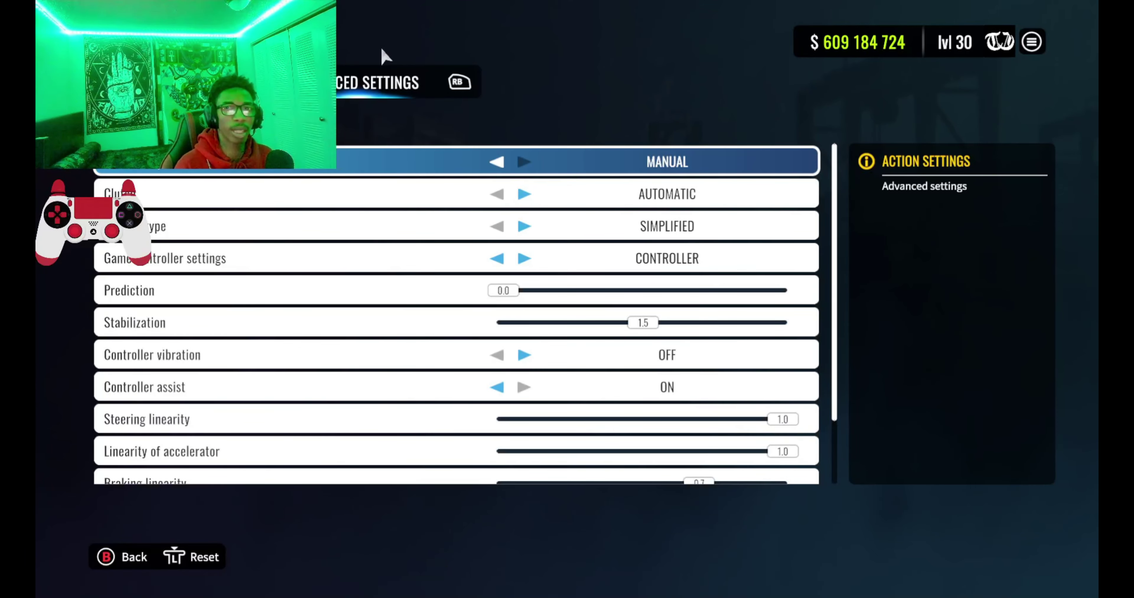
{"action": "key", "text": "Down"}
{"action": "key", "text": "Down"}
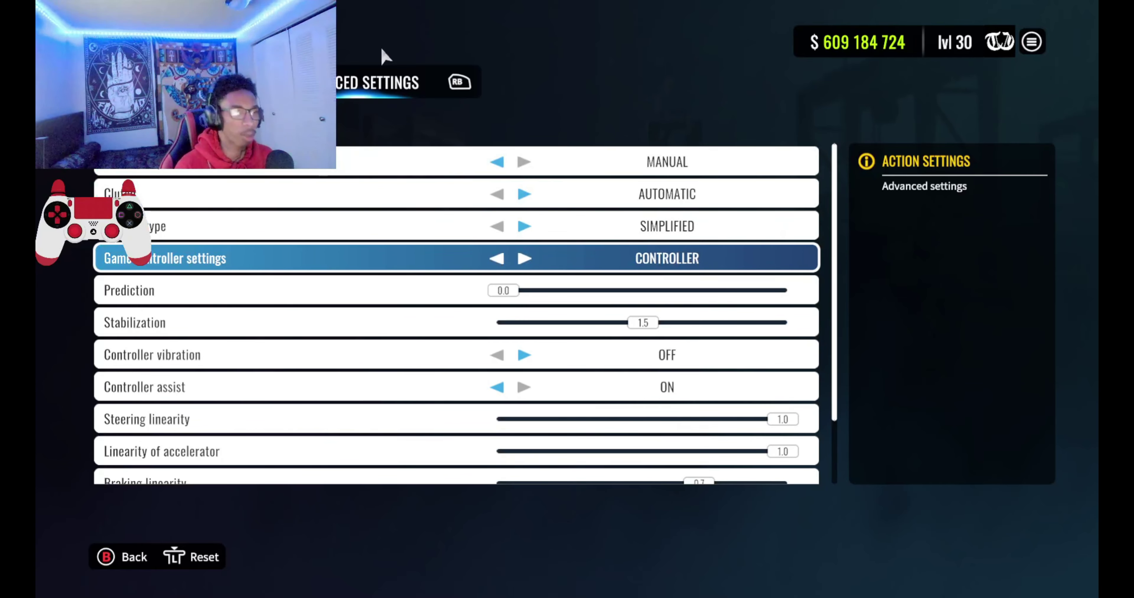
{"action": "key", "text": "Left"}
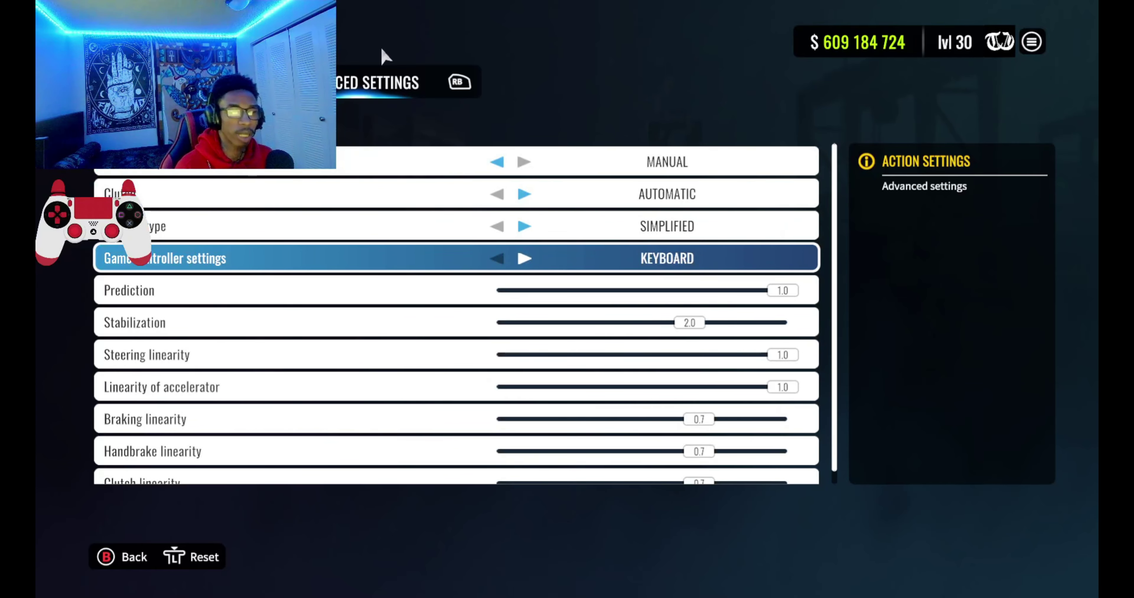
{"action": "key", "text": "Right"}
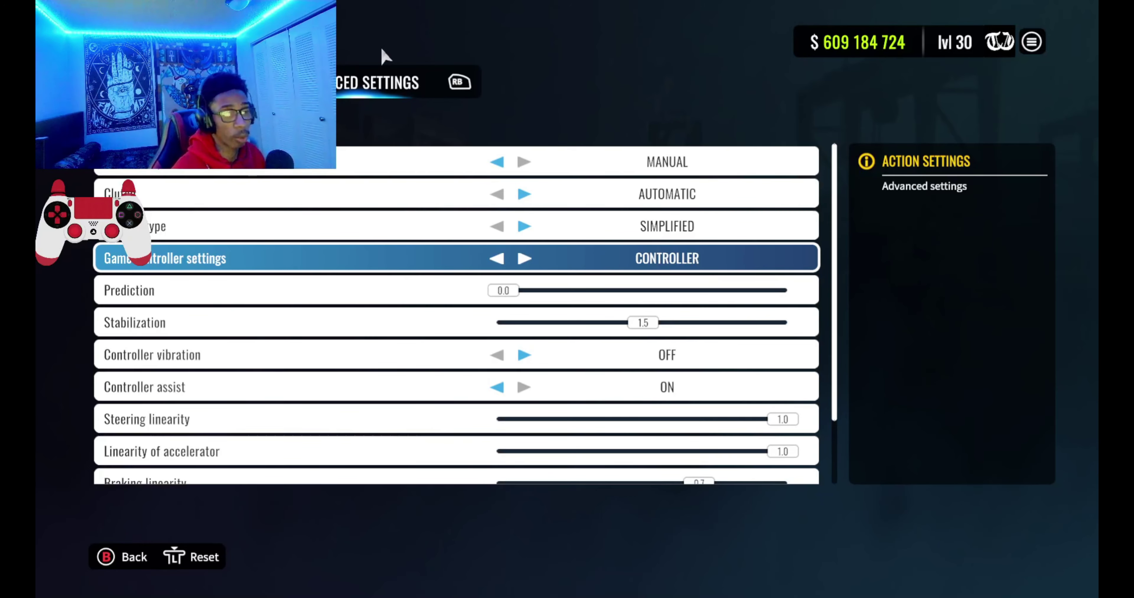
{"action": "key", "text": "Down"}
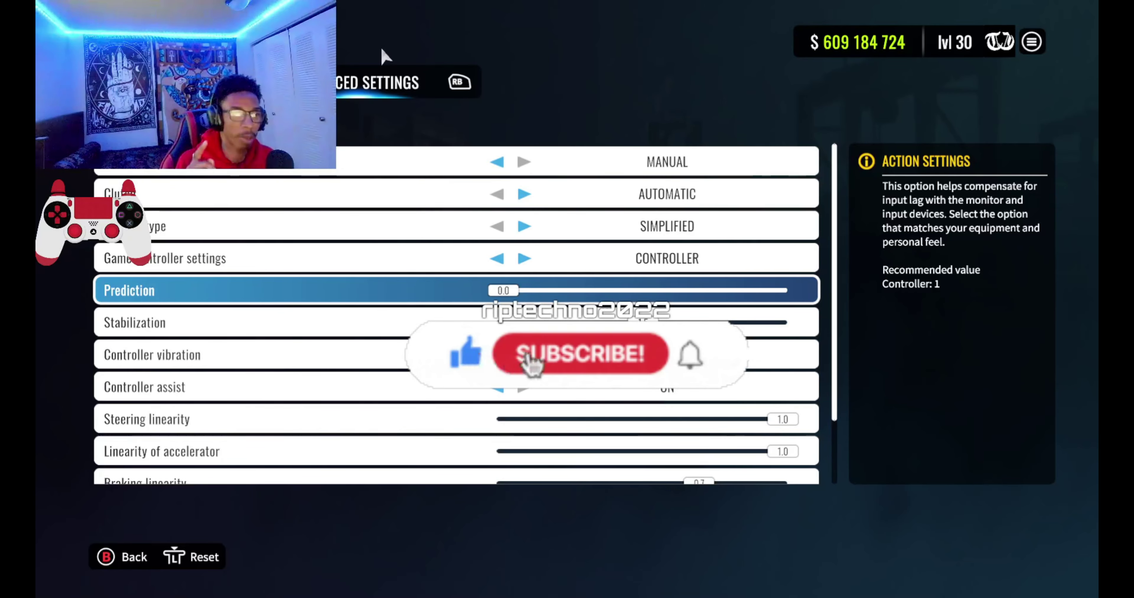
{"action": "key", "text": "Down"}
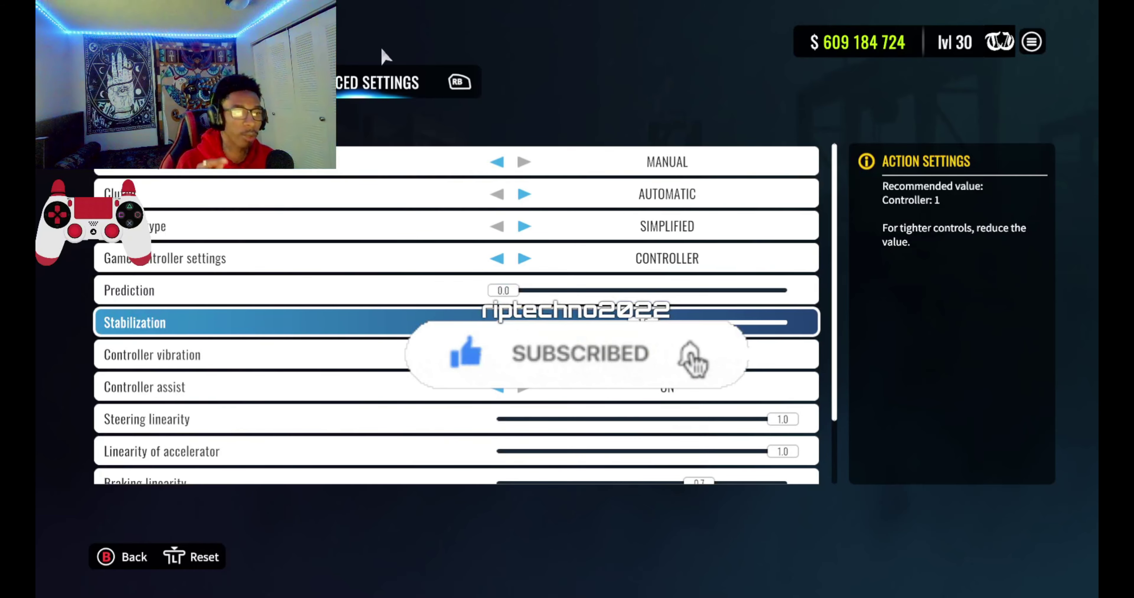
{"action": "key", "text": "Up"}
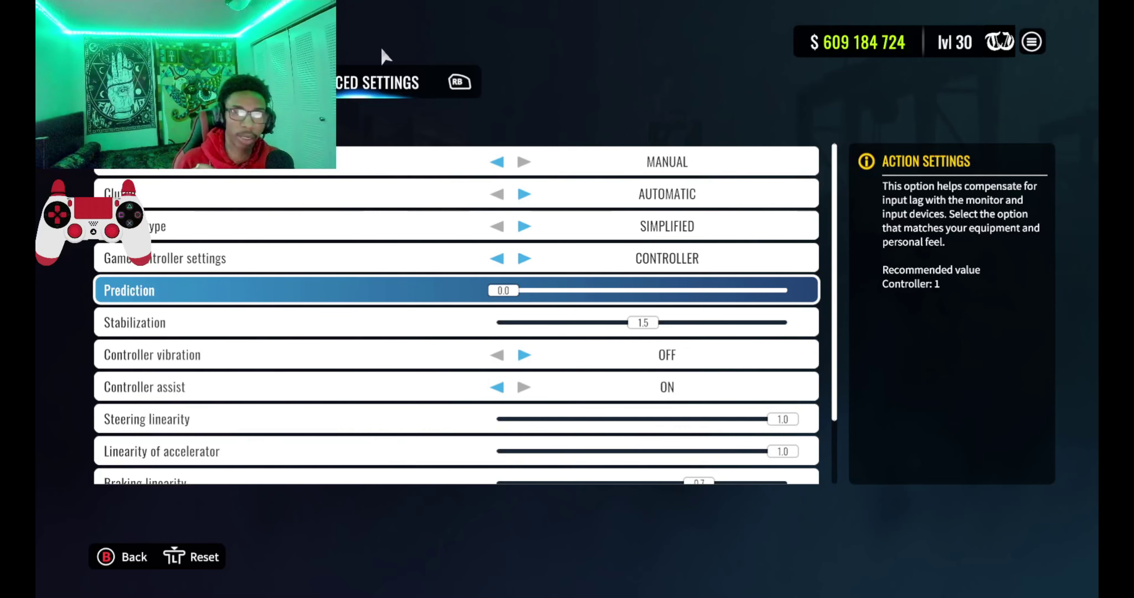
{"action": "key", "text": "Right"}
{"action": "key", "text": "Right"}
{"action": "key", "text": "Right"}
{"action": "key", "text": "Right"}
{"action": "key", "text": "Right"}
{"action": "key", "text": "Right"}
{"action": "key", "text": "Right"}
{"action": "key", "text": "Right"}
{"action": "key", "text": "Right"}
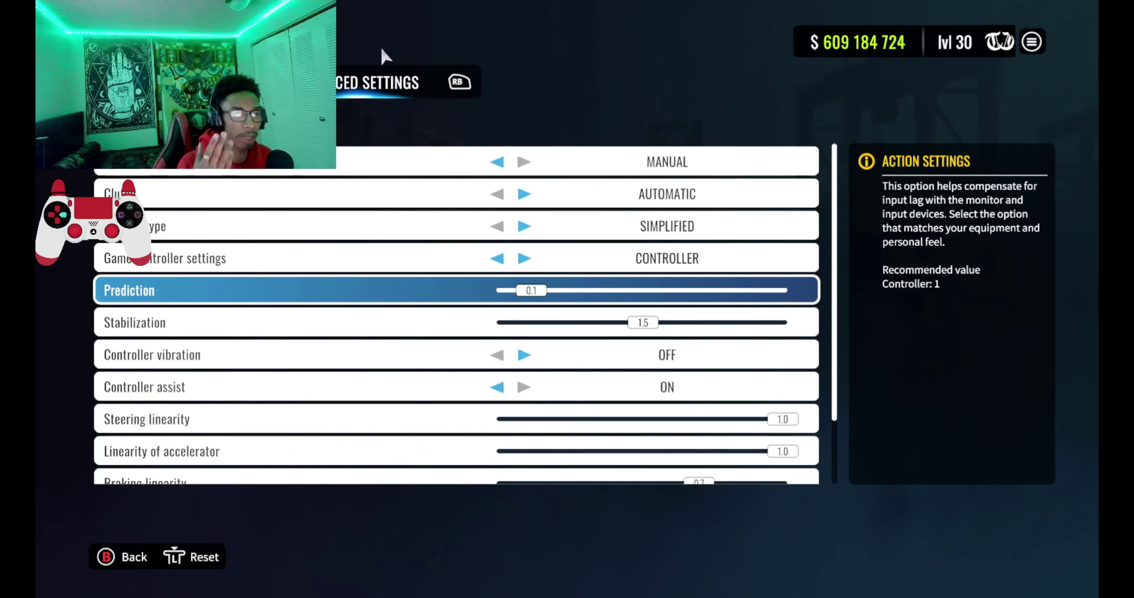
{"action": "key", "text": "Right"}
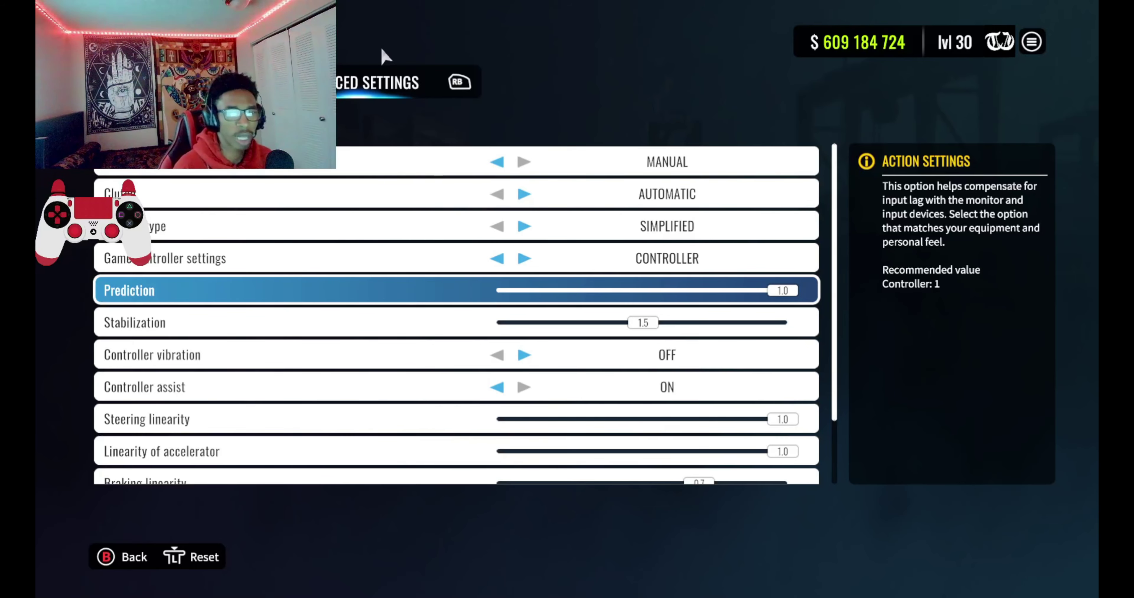
{"action": "key", "text": "Left"}
{"action": "key", "text": "Left"}
{"action": "key", "text": "Left"}
{"action": "key", "text": "Left"}
{"action": "key", "text": "Left"}
{"action": "key", "text": "Left"}
{"action": "key", "text": "Left"}
{"action": "key", "text": "Left"}
{"action": "key", "text": "Left"}
{"action": "key", "text": "Left"}
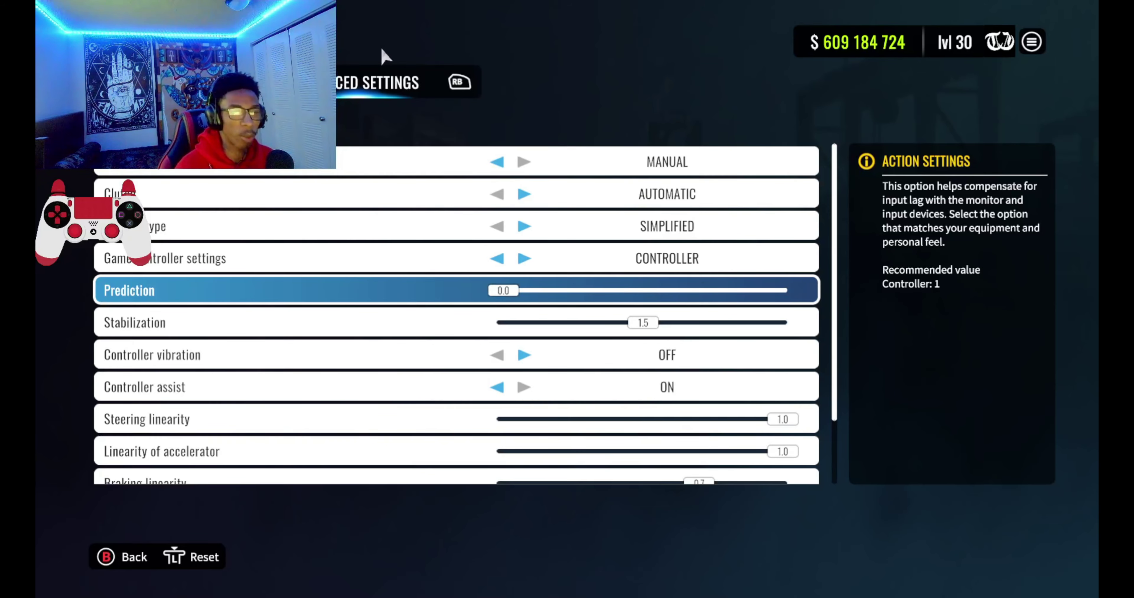
{"action": "key", "text": "Down"}
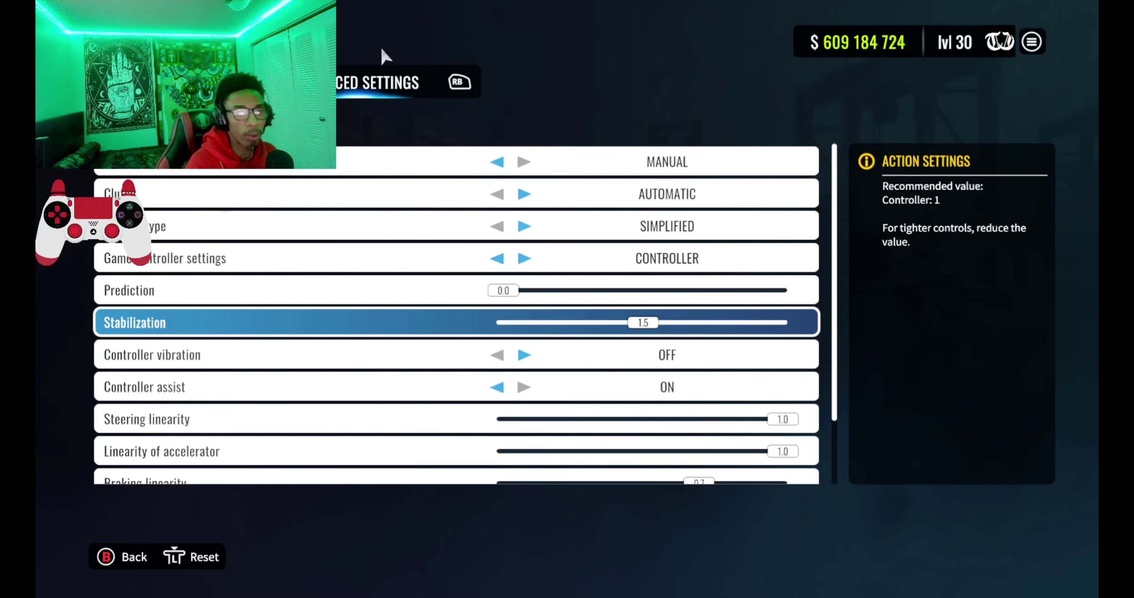
{"action": "key", "text": "Left"}
{"action": "key", "text": "Left"}
{"action": "key", "text": "Left"}
{"action": "key", "text": "Left"}
{"action": "key", "text": "Left"}
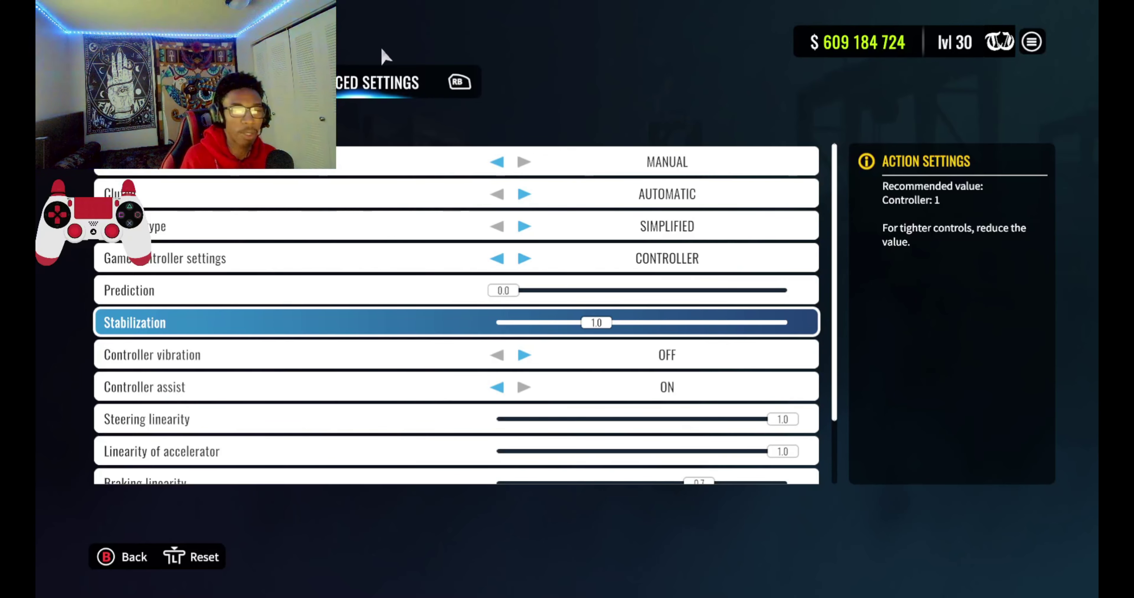
{"action": "key", "text": "Right"}
{"action": "key", "text": "Right"}
{"action": "key", "text": "Right"}
{"action": "key", "text": "Right"}
{"action": "key", "text": "Right"}
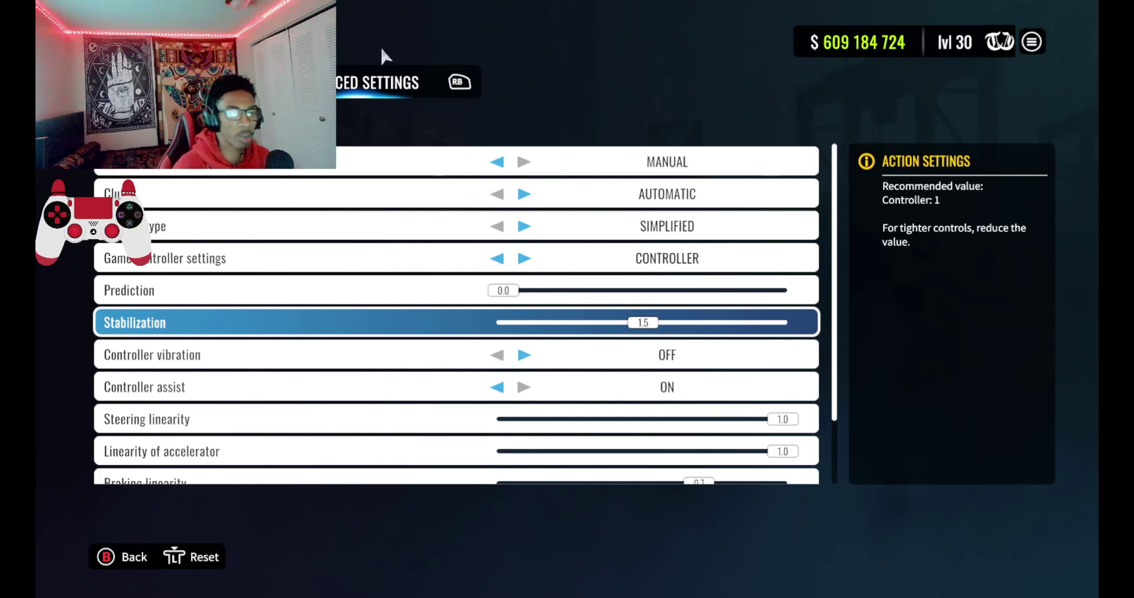
{"action": "key", "text": "Down"}
Step: Review Controller assist and the steering, accelerator and handbrake linearity options, then open the input devices list
{"action": "key", "text": "Down"}
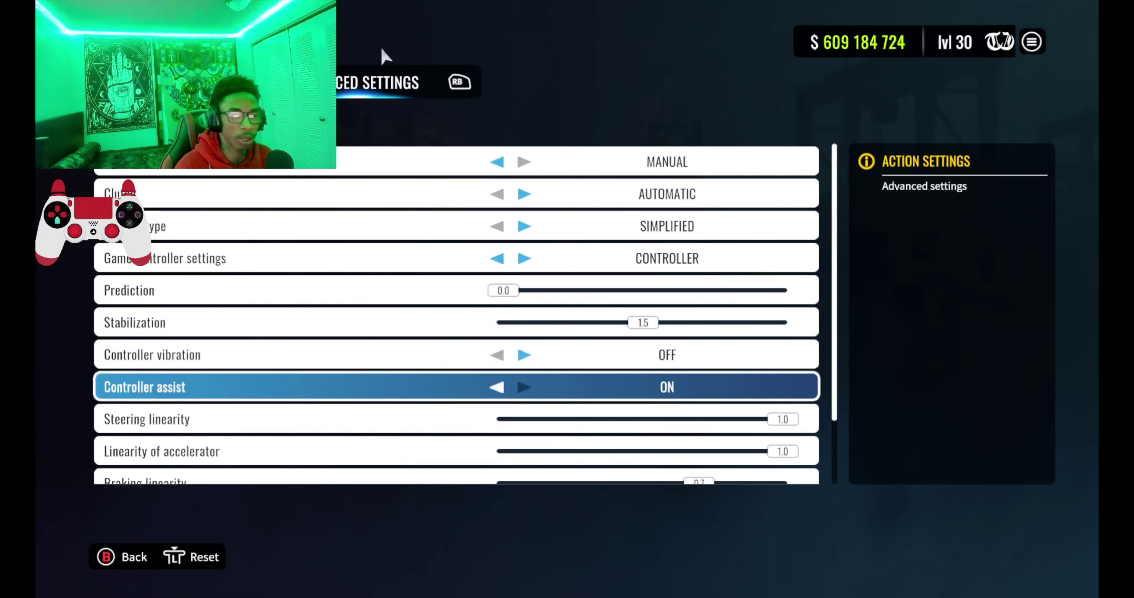
{"action": "key", "text": "Down"}
{"action": "key", "text": "Down"}
{"action": "key", "text": "Up"}
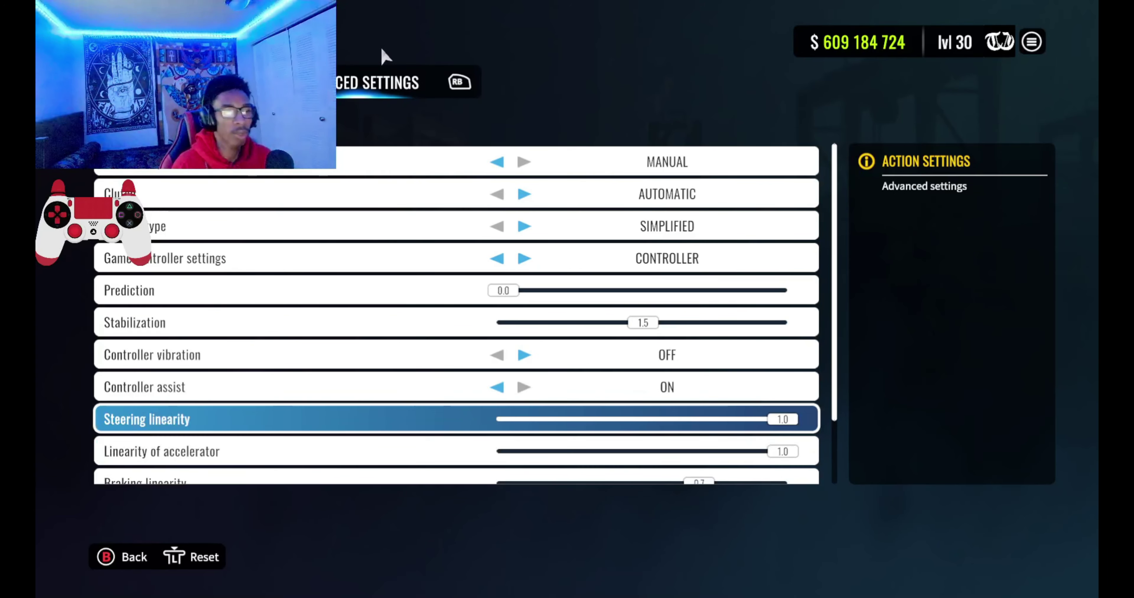
{"action": "key", "text": "Down"}
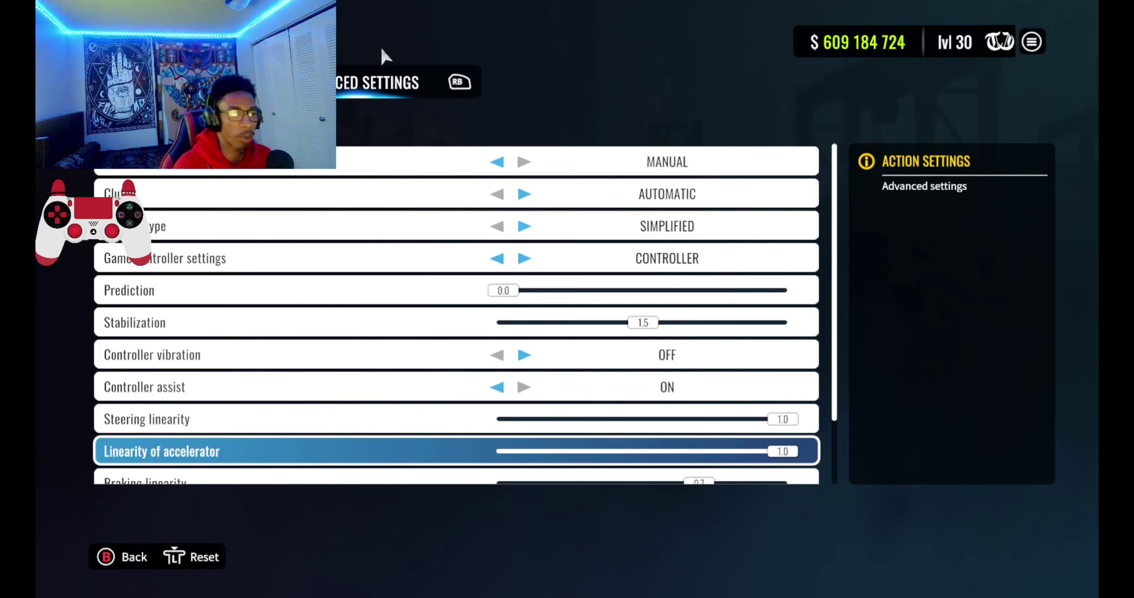
{"action": "key", "text": "Down"}
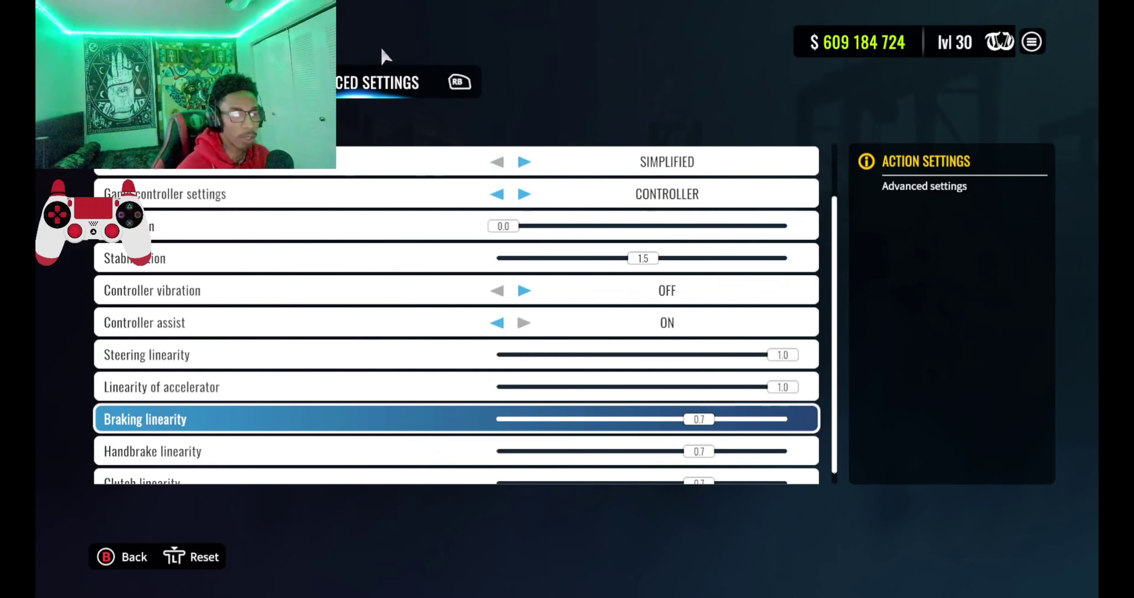
{"action": "key", "text": "Down"}
{"action": "key", "text": "Down"}
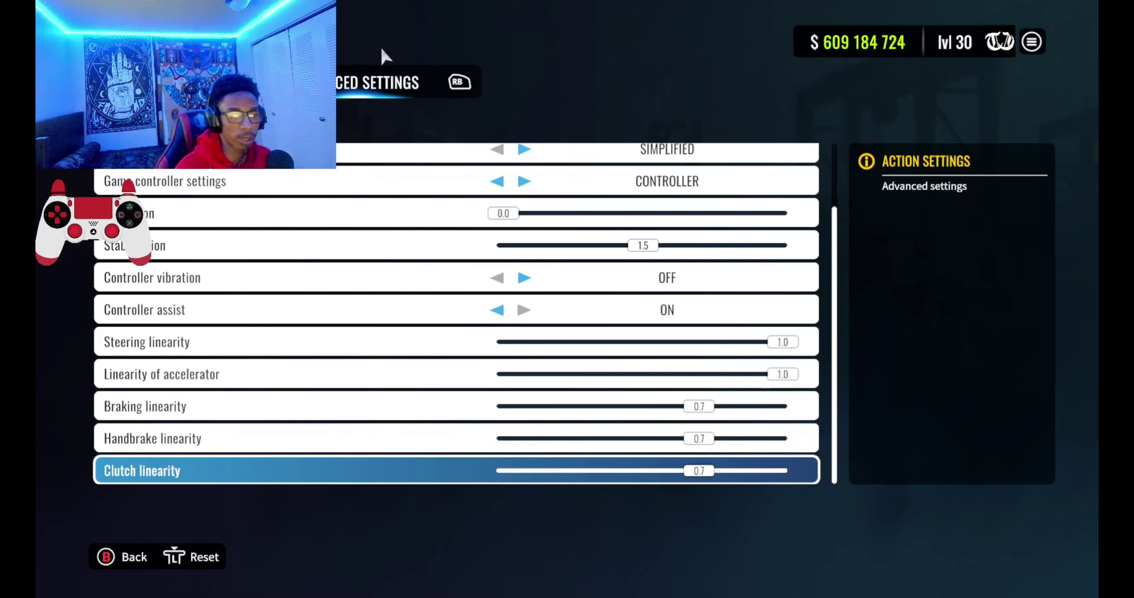
{"action": "key", "text": "Return"}
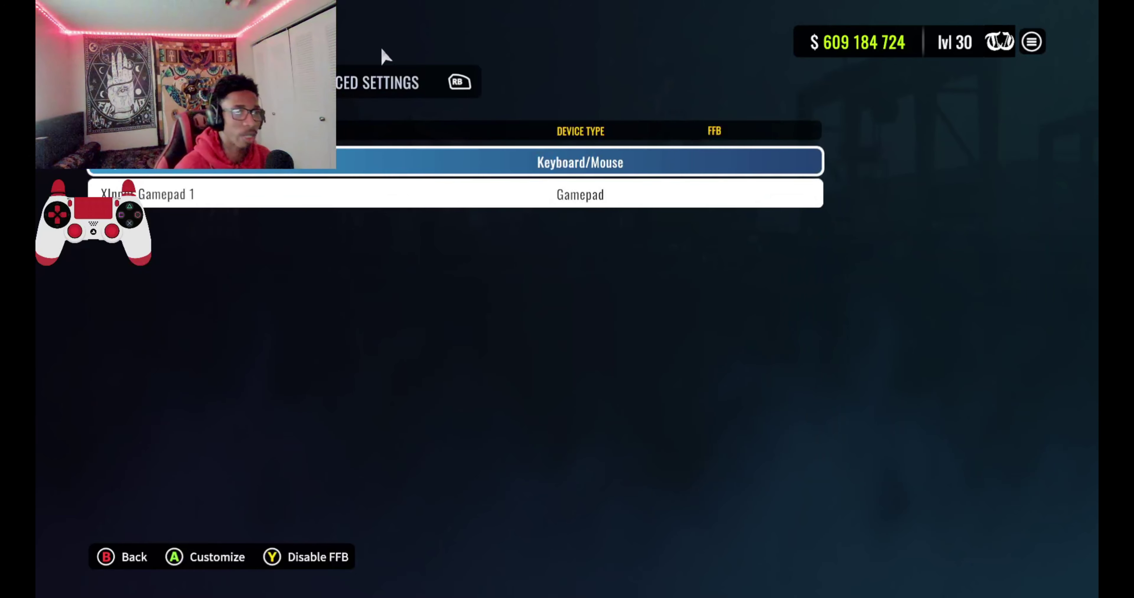
Step: Check XInput Gamepad 1's Accelerator, Brake and Clutch bindings, then back out to advanced settings
{"action": "key", "text": "Down"}
{"action": "key", "text": "Return"}
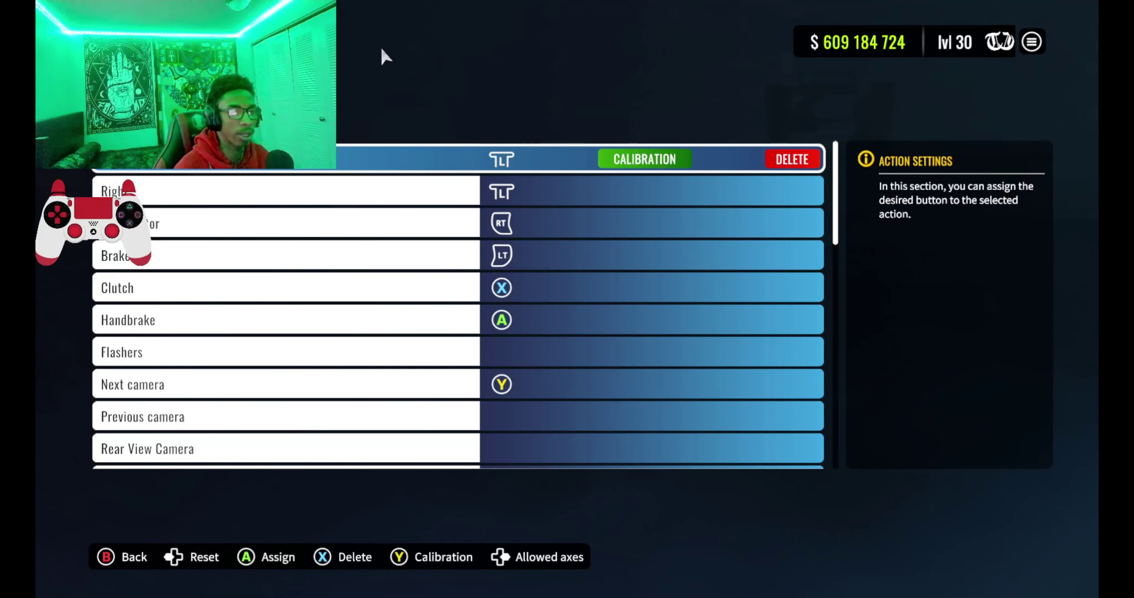
{"action": "key", "text": "Down"}
{"action": "key", "text": "Down"}
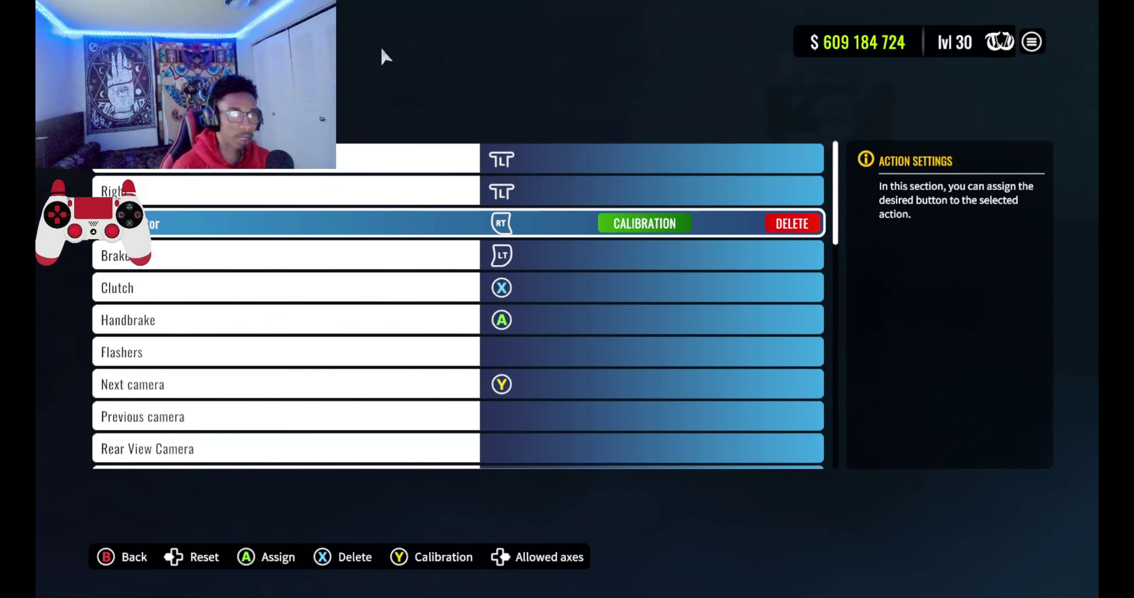
{"action": "key", "text": "Down"}
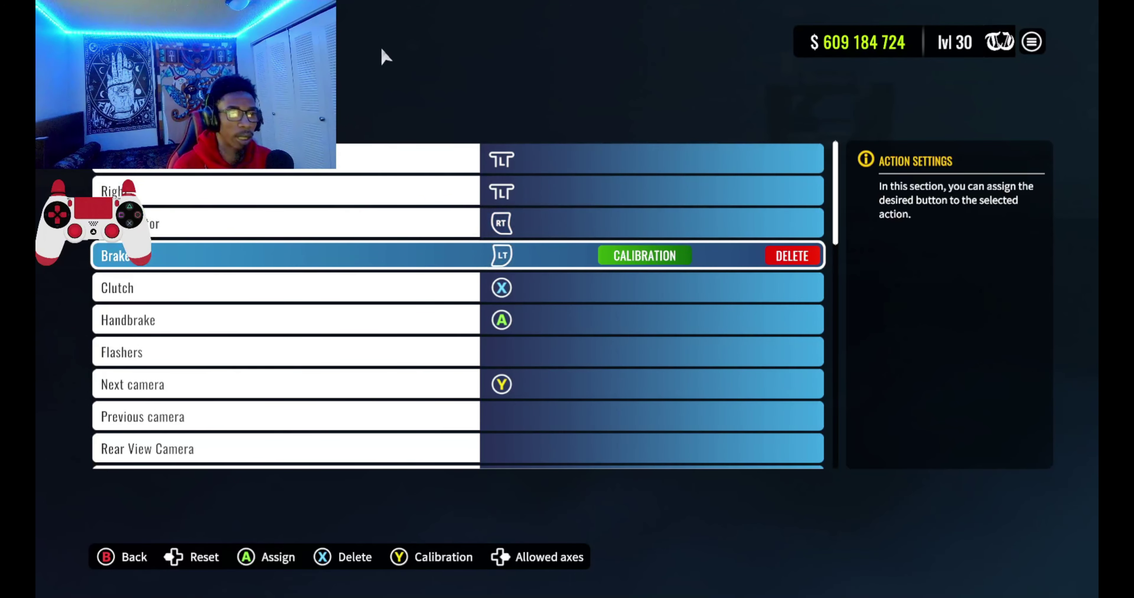
{"action": "key", "text": "Down"}
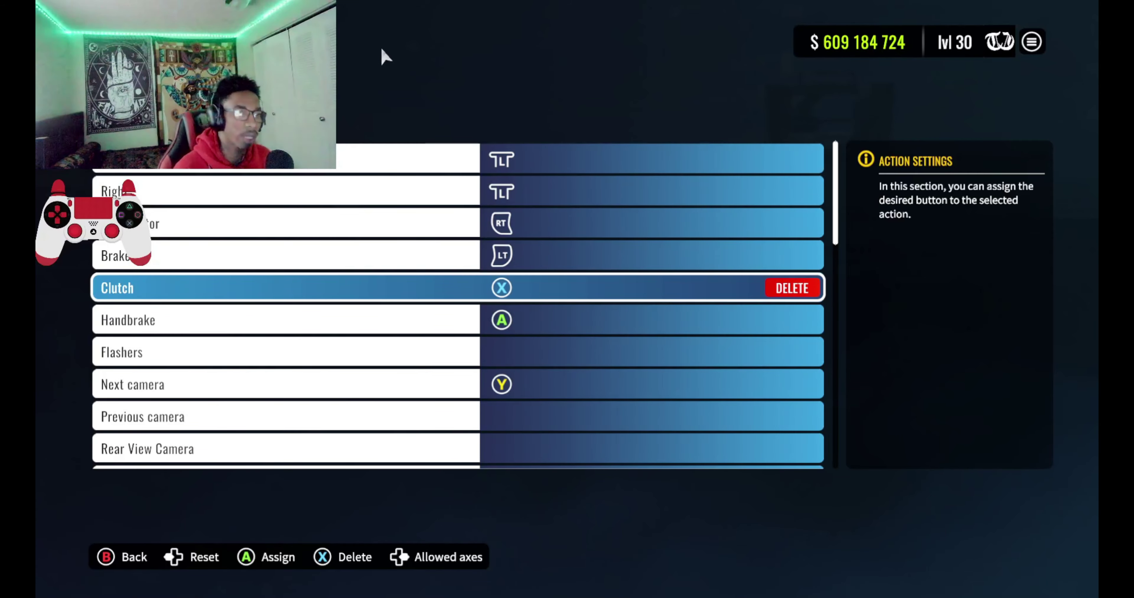
{"action": "key", "text": "Escape"}
{"action": "key", "text": "Escape"}
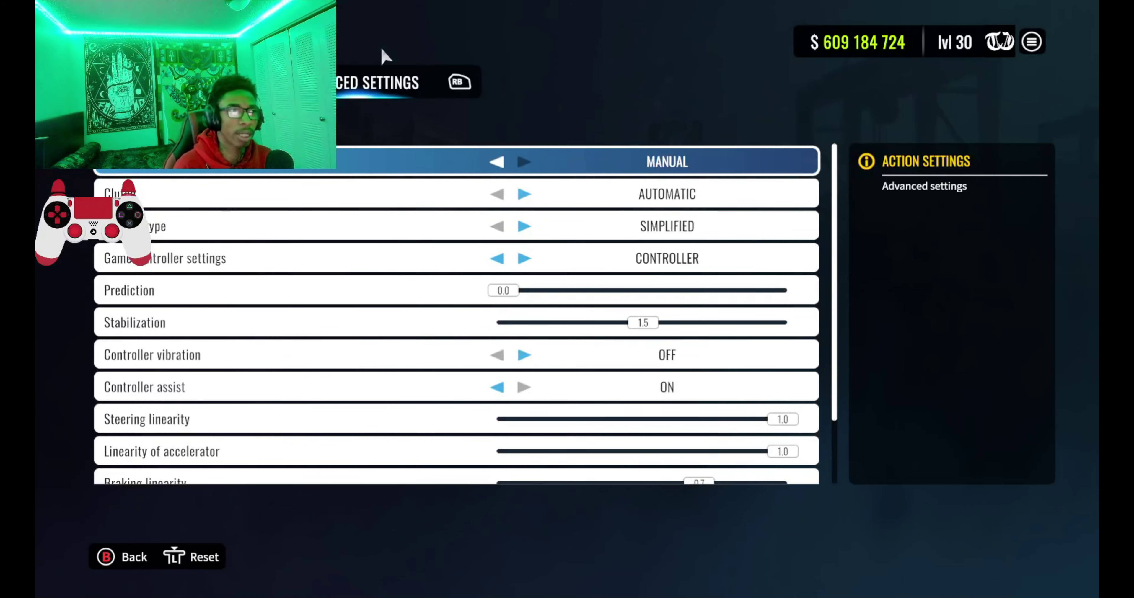
{"action": "key", "text": "Down"}
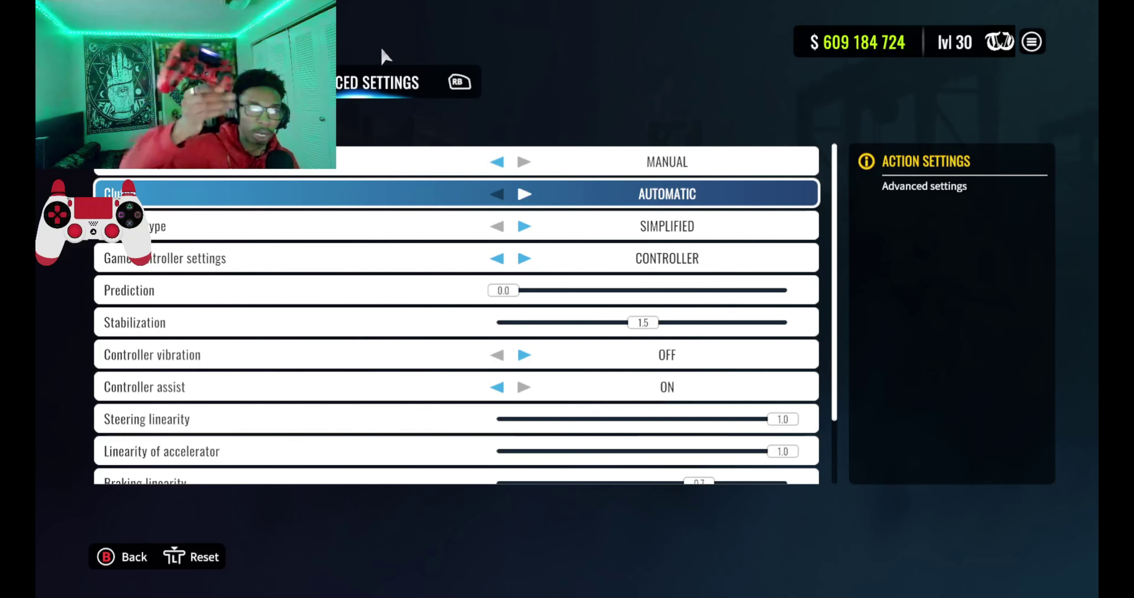
Step: Reopen XInput Gamepad 1's action mappings and move down to the Brake binding
{"action": "key", "text": "Return"}
{"action": "key", "text": "Down"}
{"action": "key", "text": "Return"}
{"action": "key", "text": "Down"}
{"action": "key", "text": "Down"}
{"action": "key", "text": "Down"}
{"action": "key", "text": "Down"}
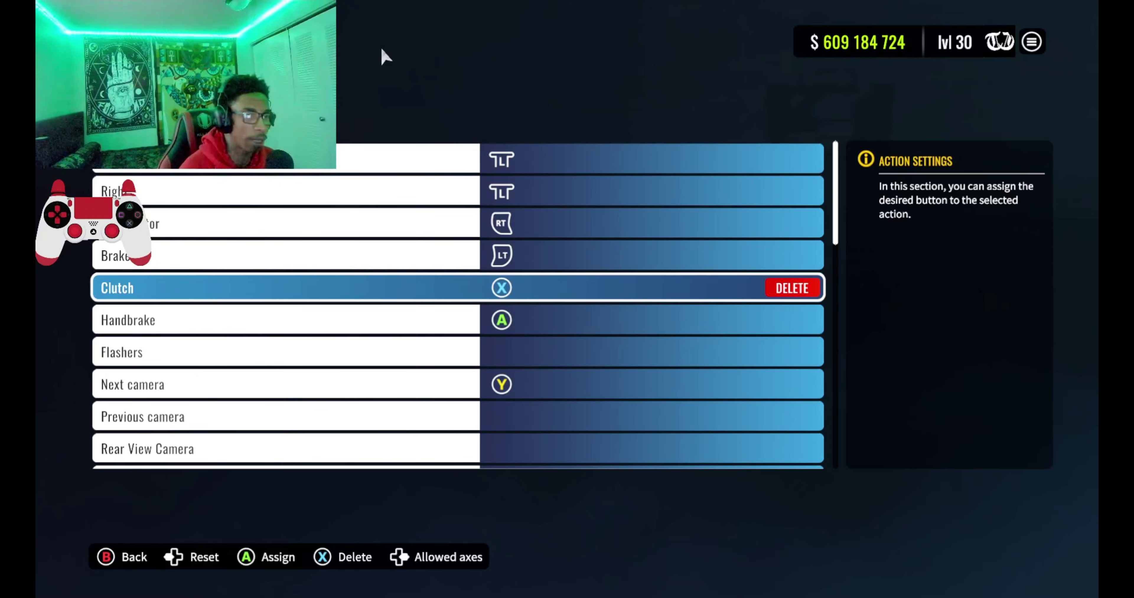
Step: Scroll through Handbrake, Flashers, Next camera, gear and race bindings down to Starter without changes
{"action": "key", "text": "Down"}
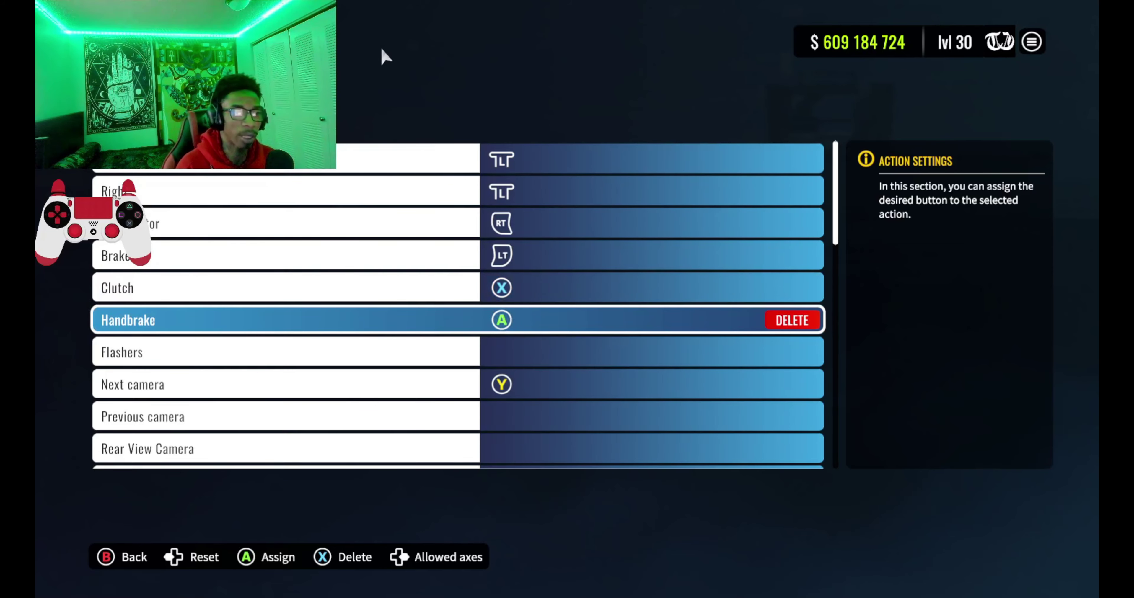
{"action": "key", "text": "Down"}
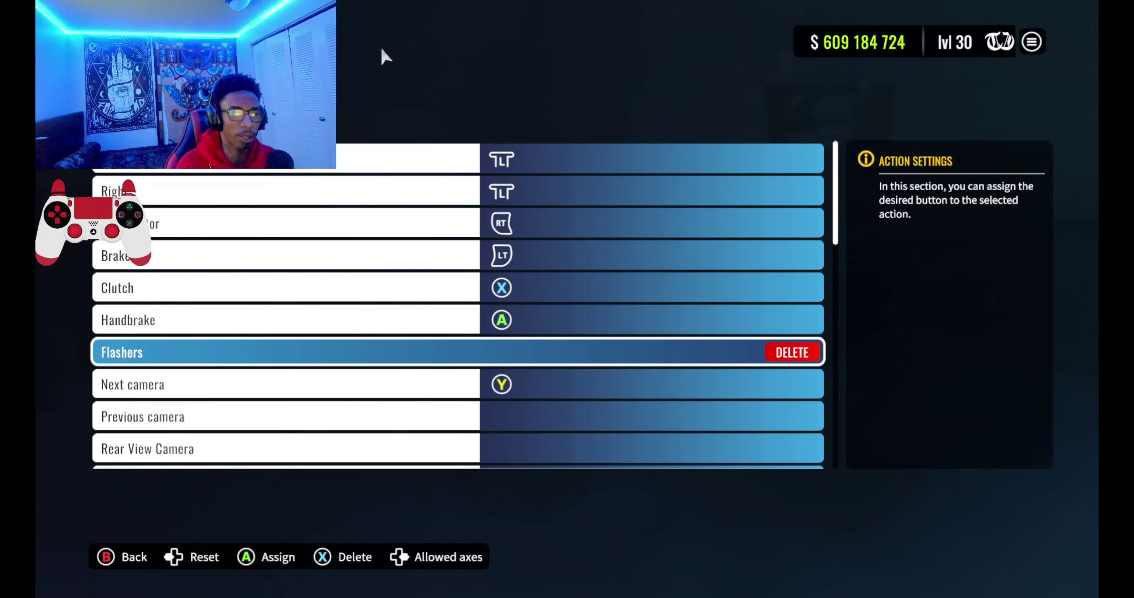
{"action": "key", "text": "Down"}
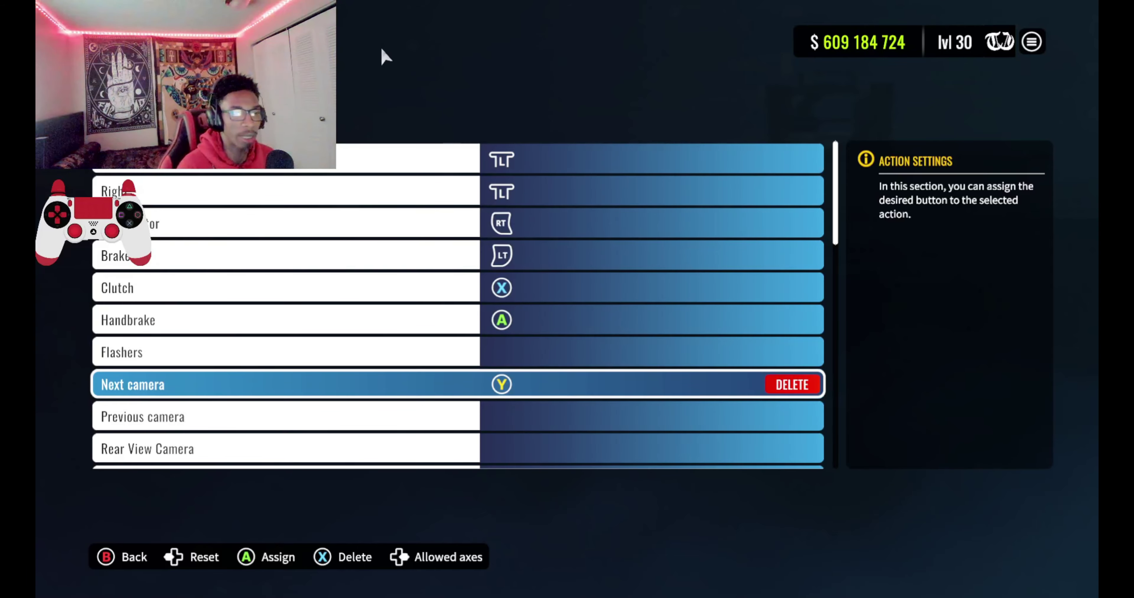
{"action": "key", "text": "Down"}
{"action": "key", "text": "Down"}
{"action": "key", "text": "Down"}
{"action": "key", "text": "Down"}
{"action": "key", "text": "Down"}
{"action": "key", "text": "Down"}
{"action": "key", "text": "Down"}
{"action": "key", "text": "Down"}
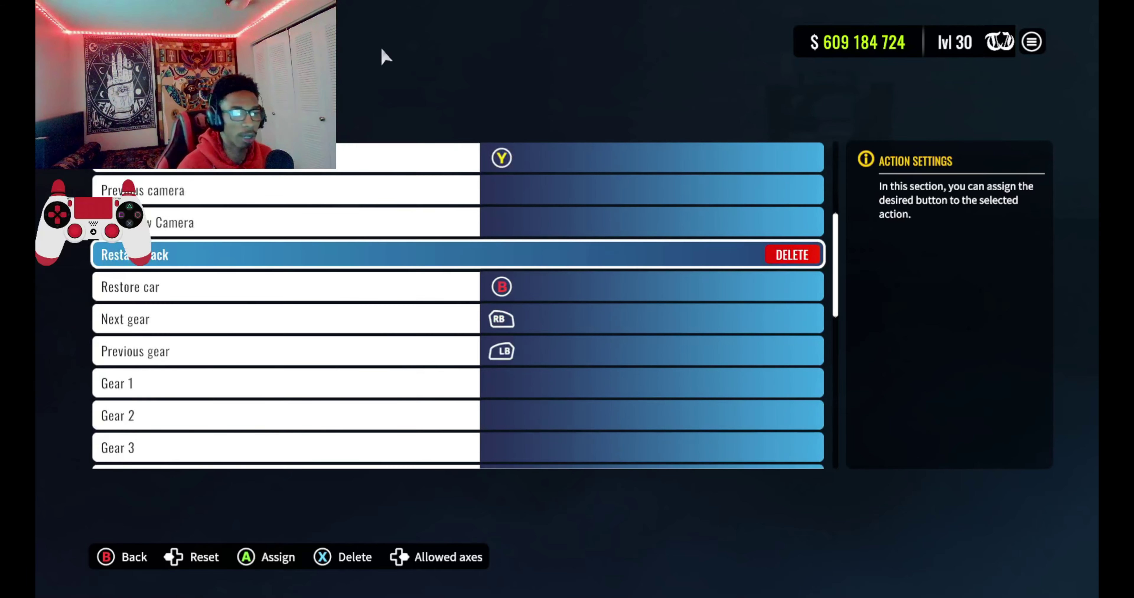
{"action": "key", "text": "Down"}
{"action": "key", "text": "Up"}
{"action": "key", "text": "Up"}
{"action": "key", "text": "Up"}
{"action": "key", "text": "Up"}
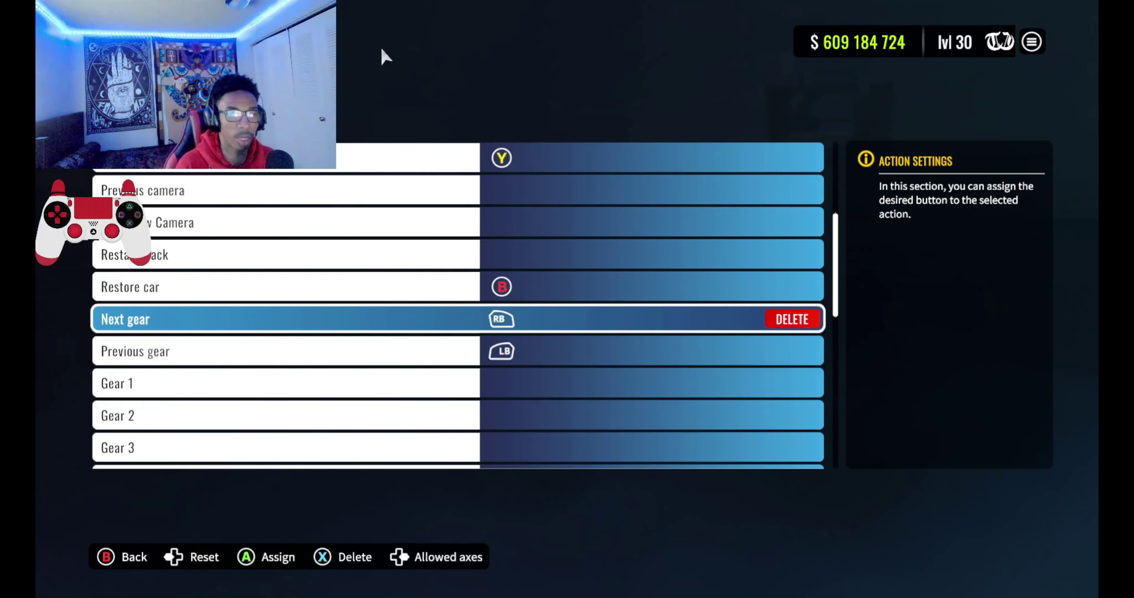
{"action": "key", "text": "Down"}
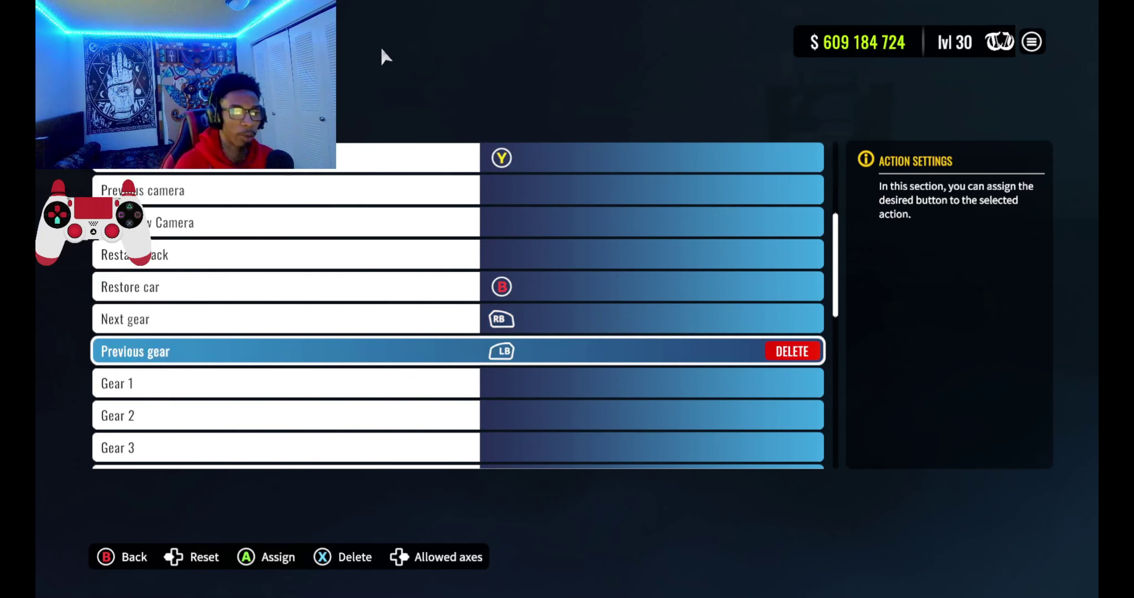
{"action": "key", "text": "Down"}
{"action": "key", "text": "Down"}
{"action": "key", "text": "Down"}
{"action": "key", "text": "Down"}
{"action": "key", "text": "Down"}
{"action": "key", "text": "Down"}
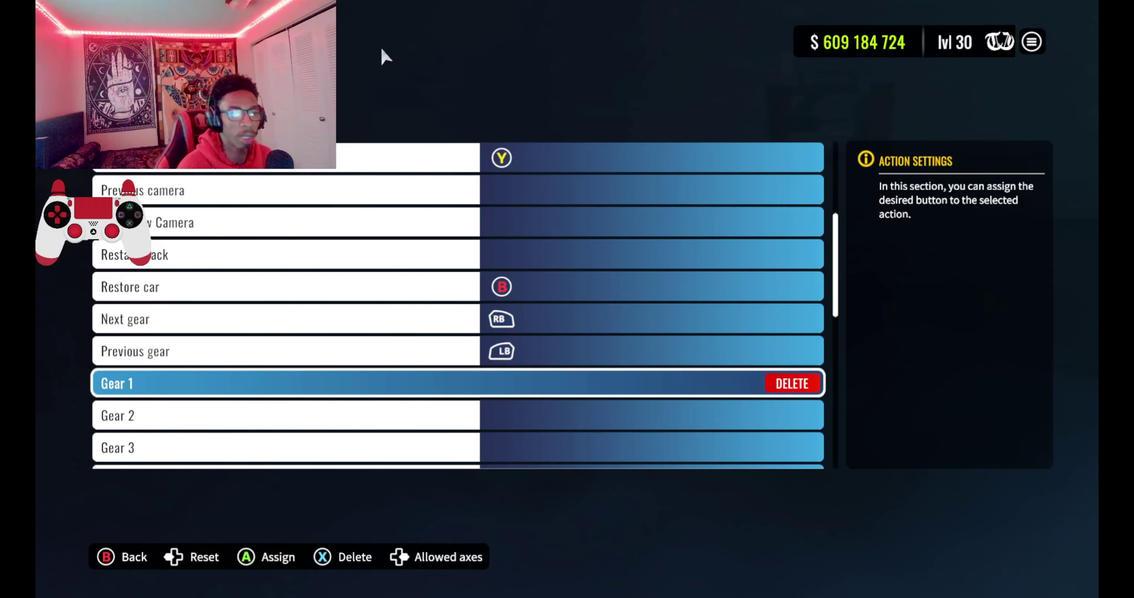
{"action": "key", "text": "Down"}
{"action": "key", "text": "Down"}
{"action": "key", "text": "Down"}
{"action": "key", "text": "Down"}
{"action": "key", "text": "Down"}
{"action": "key", "text": "Down"}
{"action": "key", "text": "Down"}
{"action": "key", "text": "Down"}
{"action": "key", "text": "Down"}
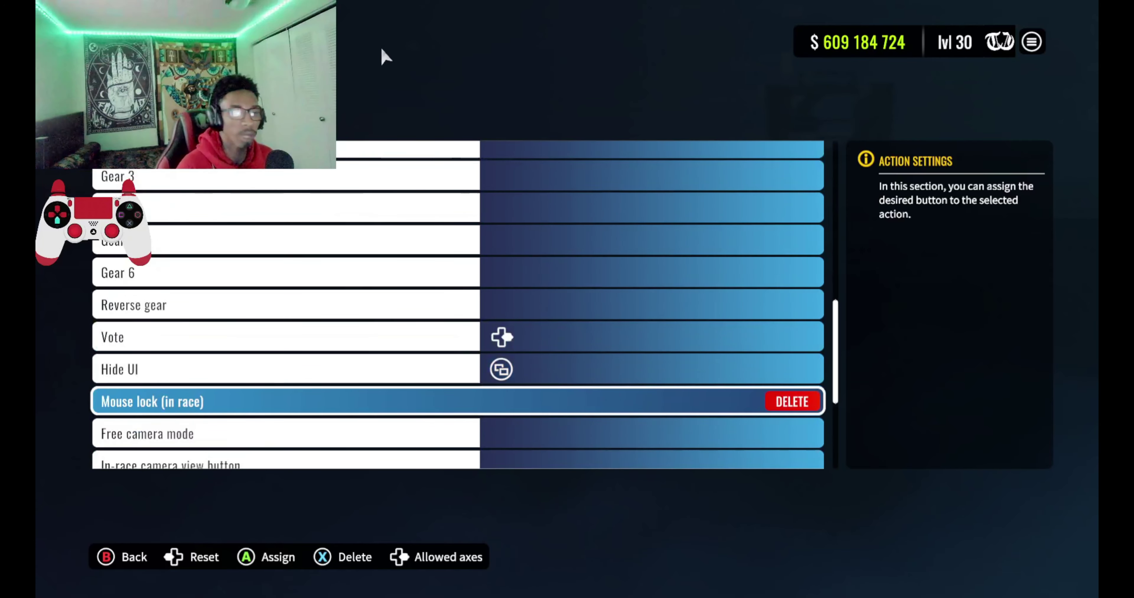
{"action": "key", "text": "Down"}
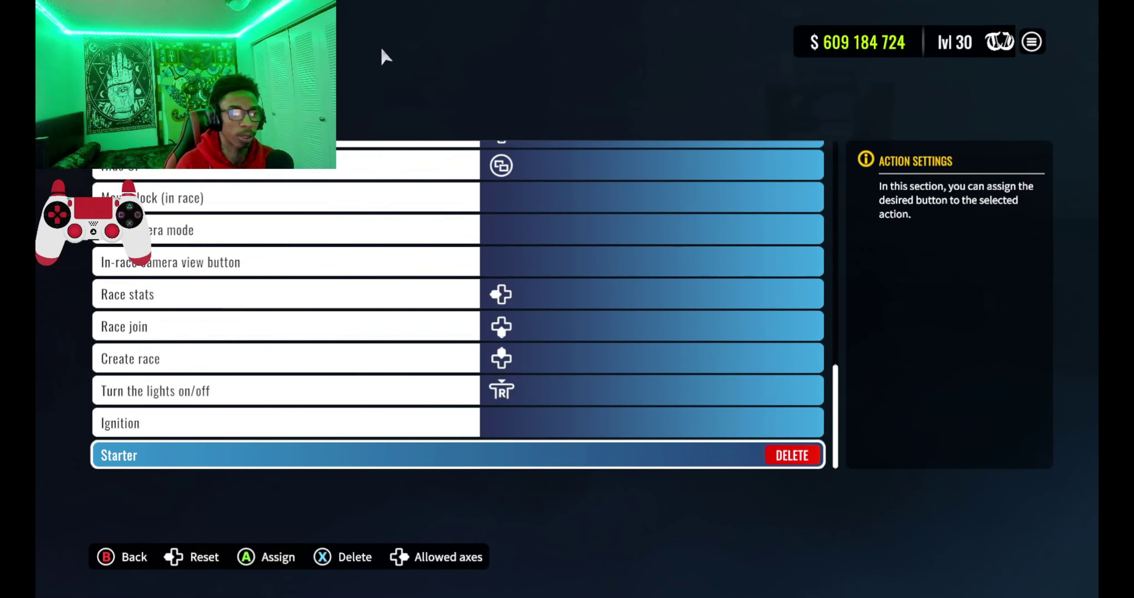